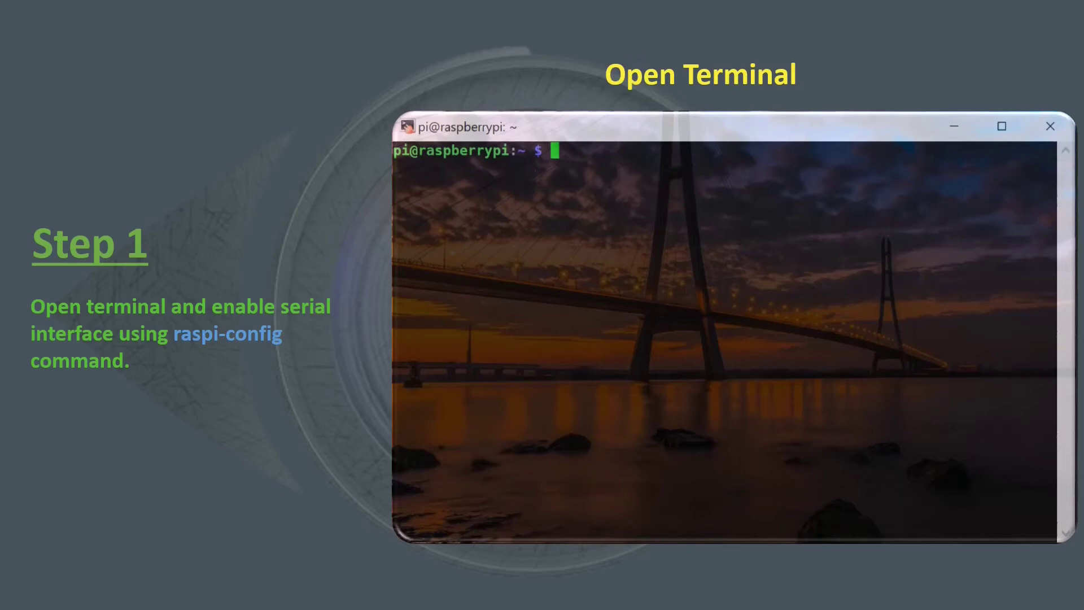
text(sudo ras)
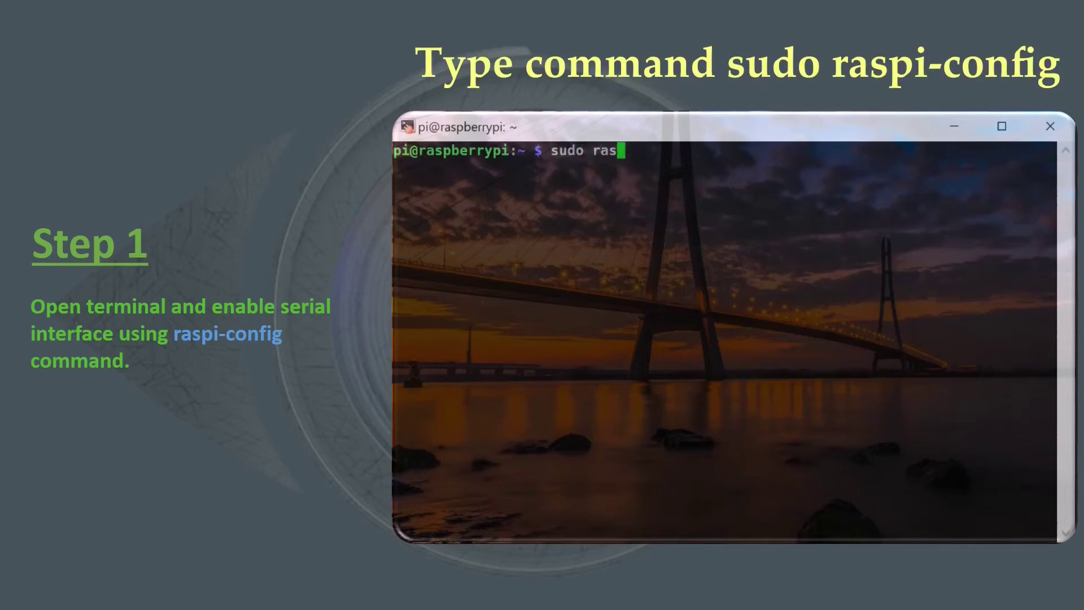
text(pi-config)
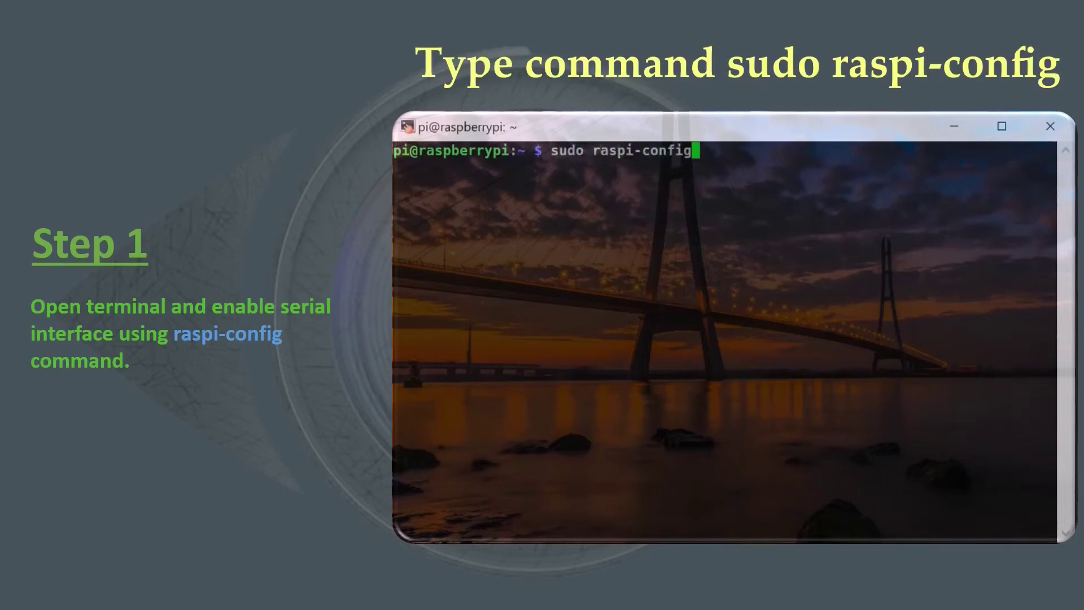
- Launch sudo raspi-config and open Interfacing Options, then P6 Serial
key(Return)
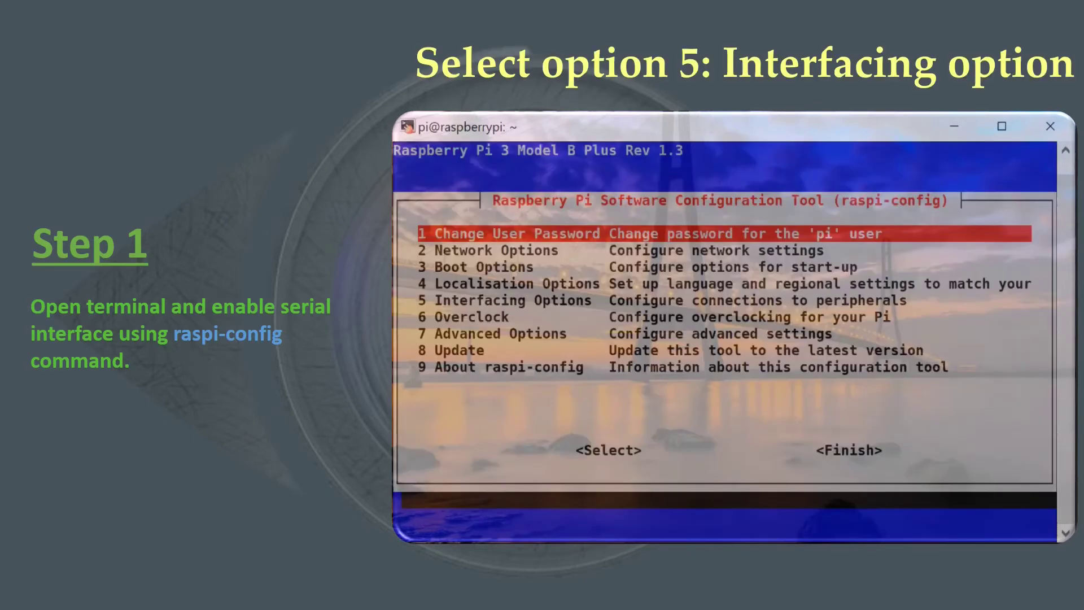
key(Down)
key(Down)
key(Down)
key(Down)
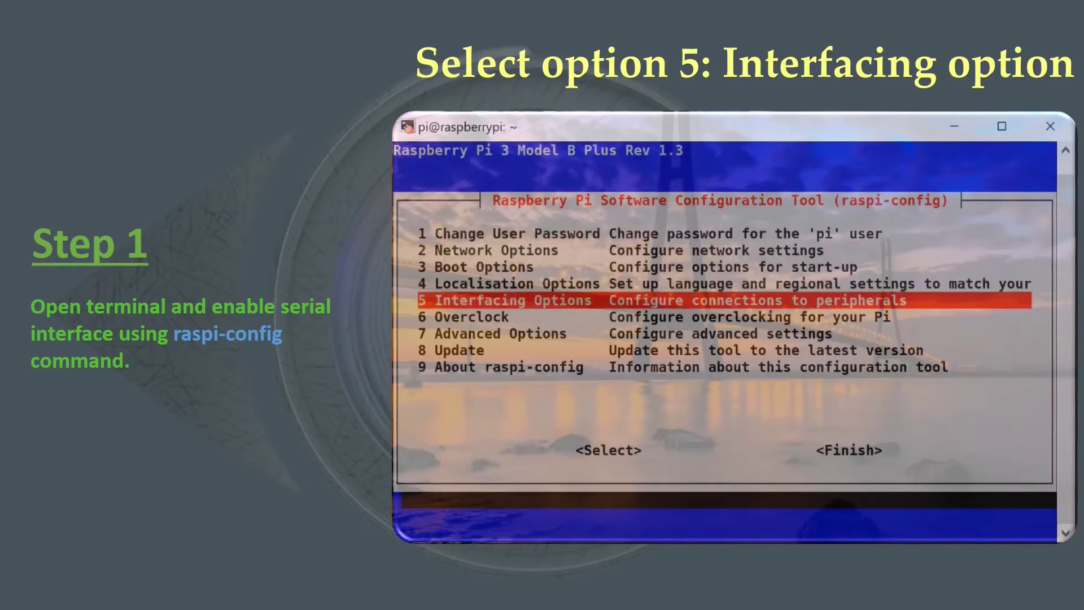
key(Return)
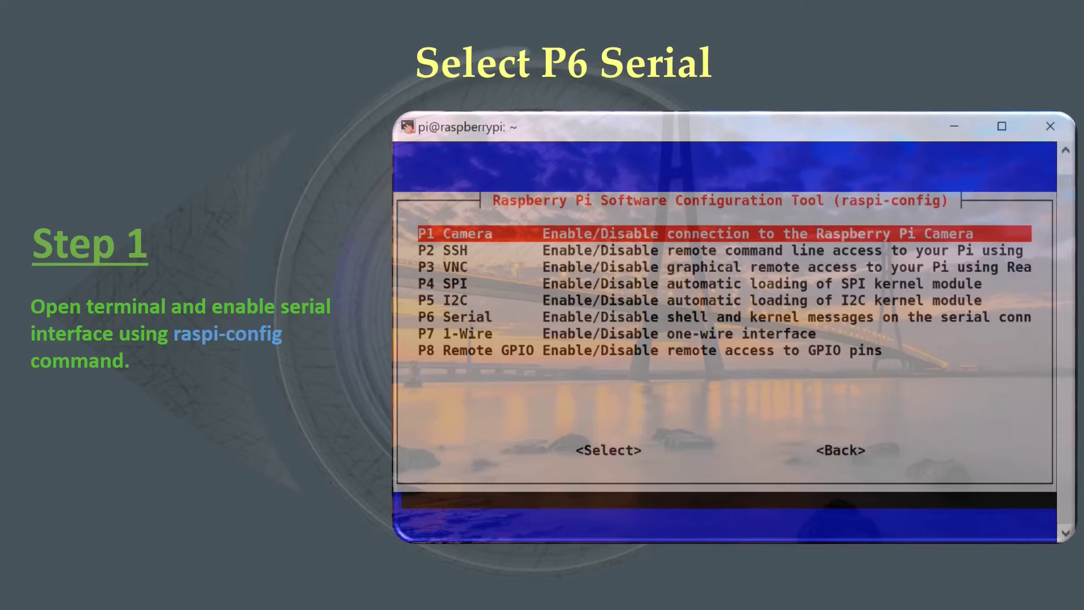
key(Down)
key(Down)
key(Down)
key(Down)
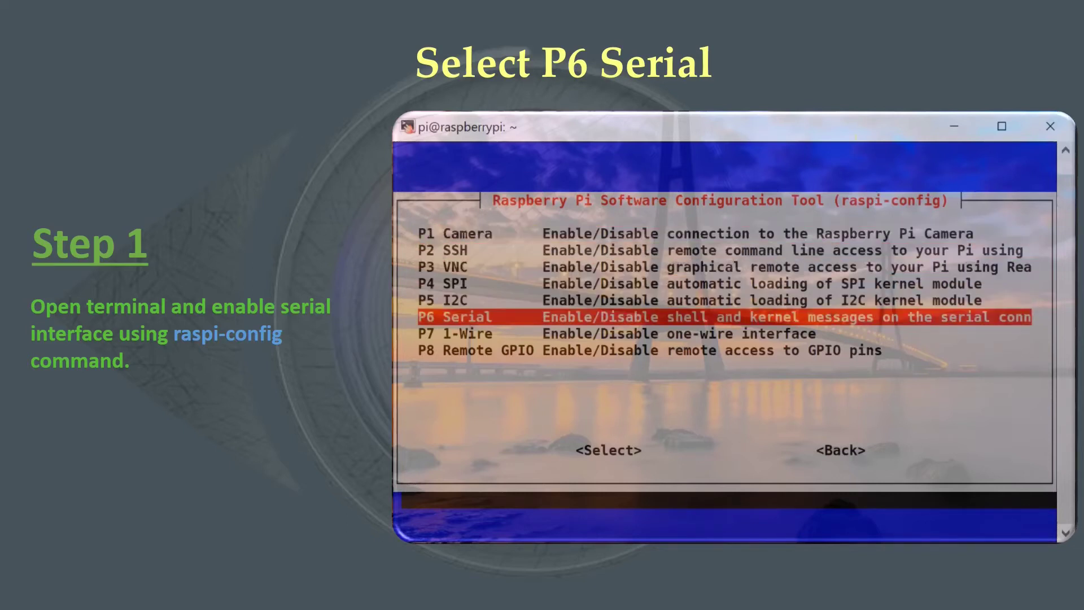
key(Return)
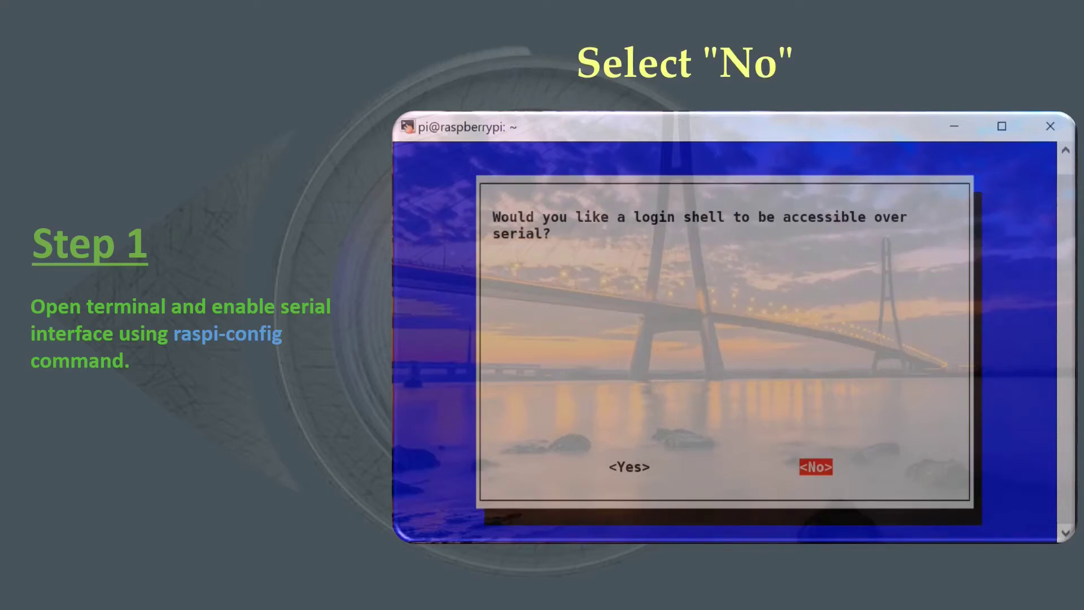
- Answer No to a serial login shell and Yes to serial port hardware
key(Left)
key(Right)
key(Return)
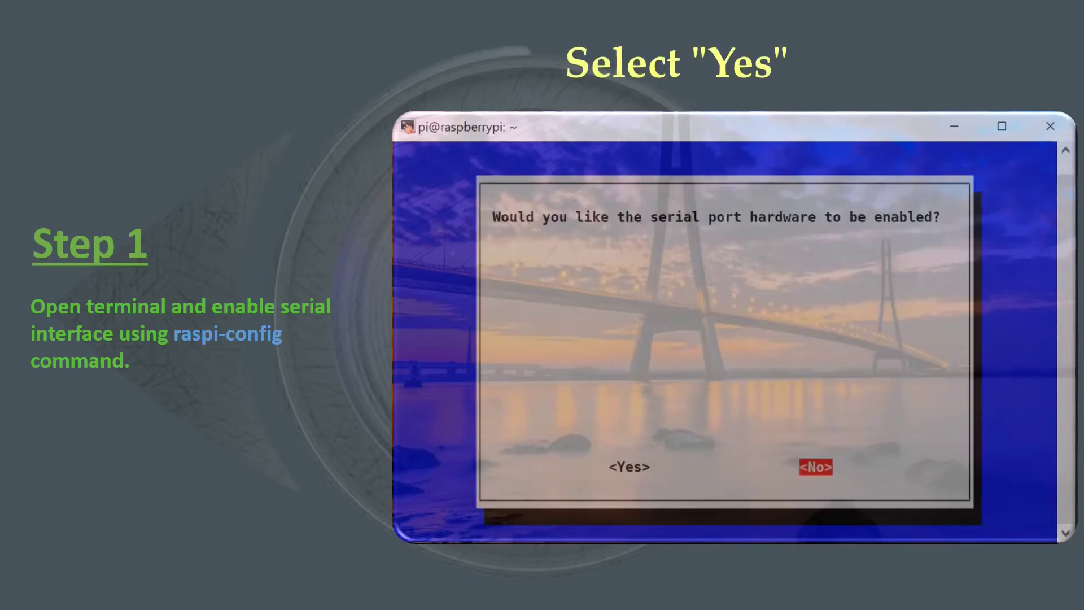
key(Left)
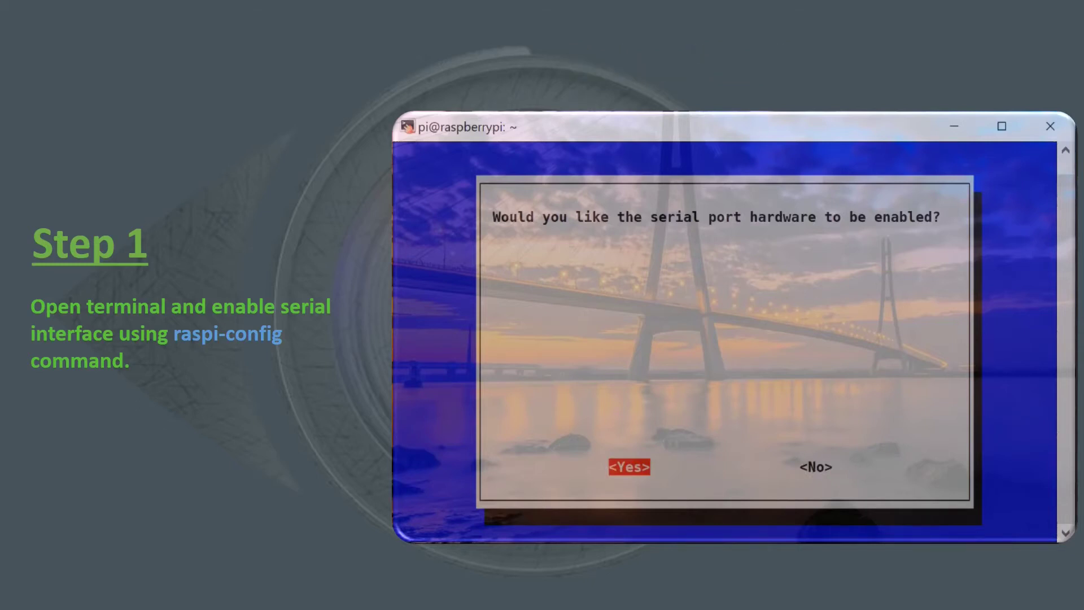
key(Return)
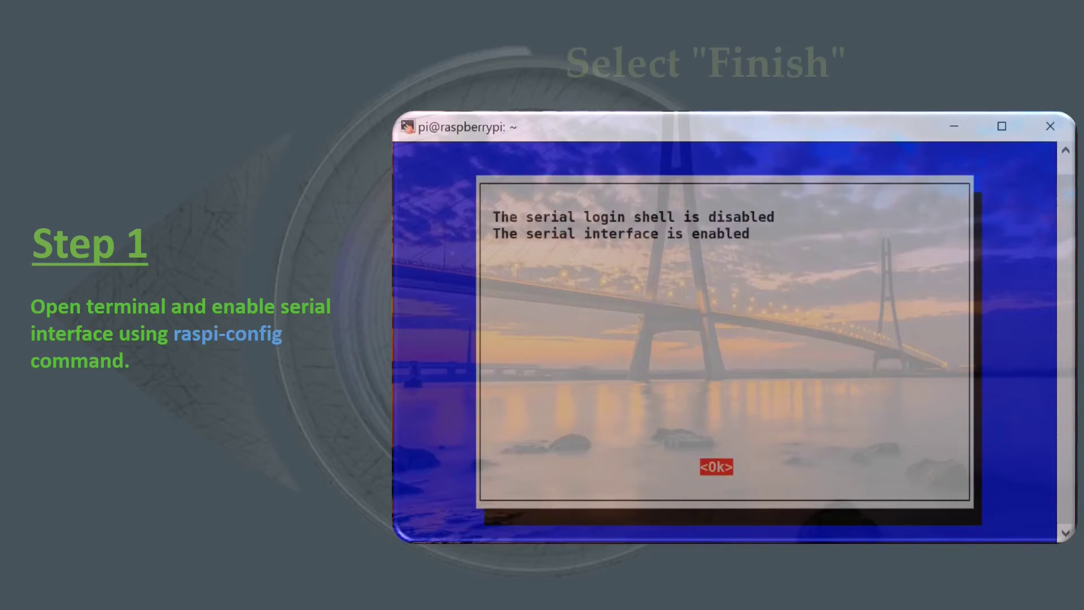
- Acknowledge the serial settings summary and Finish raspi-config to reach the reboot prompt
key(Return)
key(Tab)
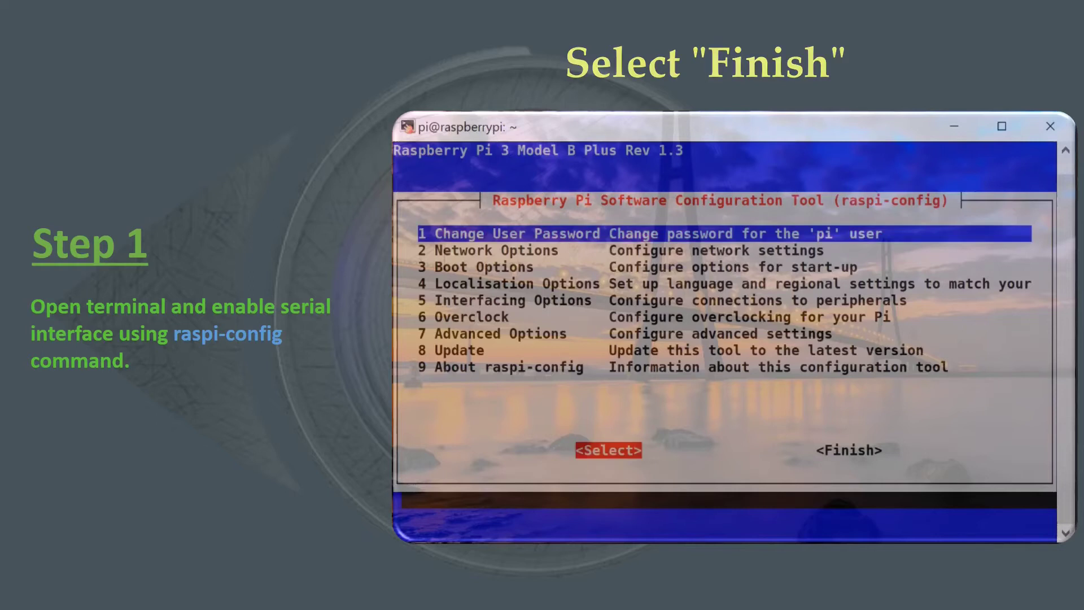
key(Tab)
key(Return)
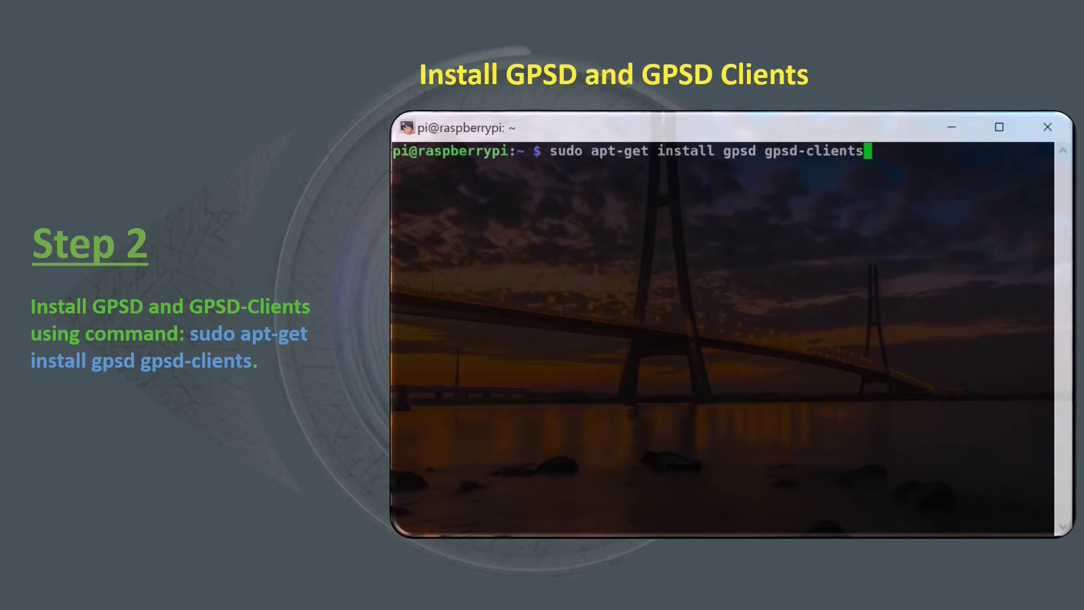
- Install gpsd and gpsd-clients with apt-get, confirming with Y
key(Return)
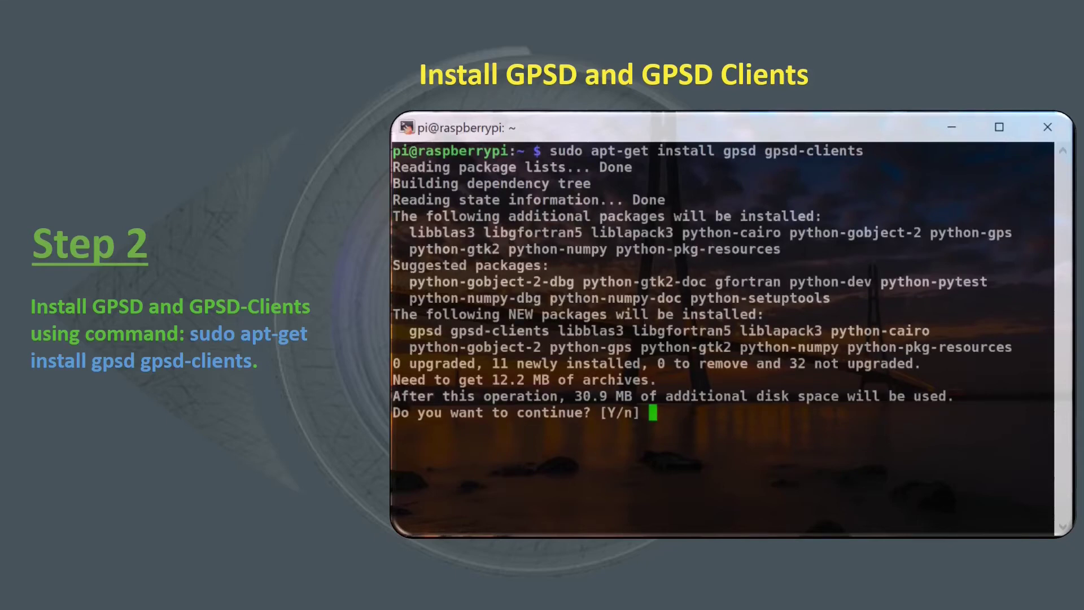
text(Y)
key(Return)
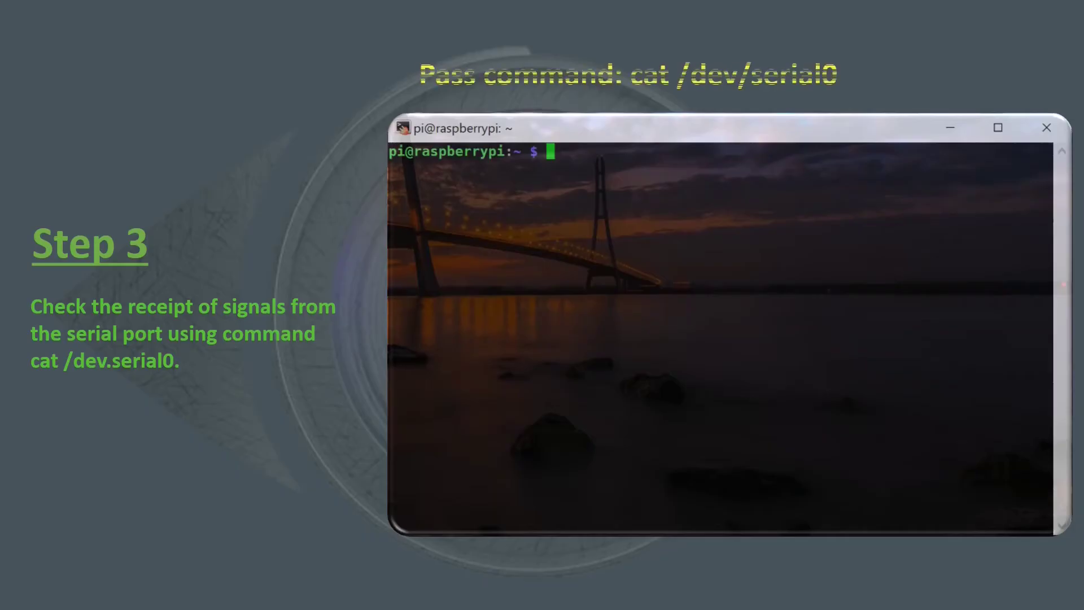
text(ca)
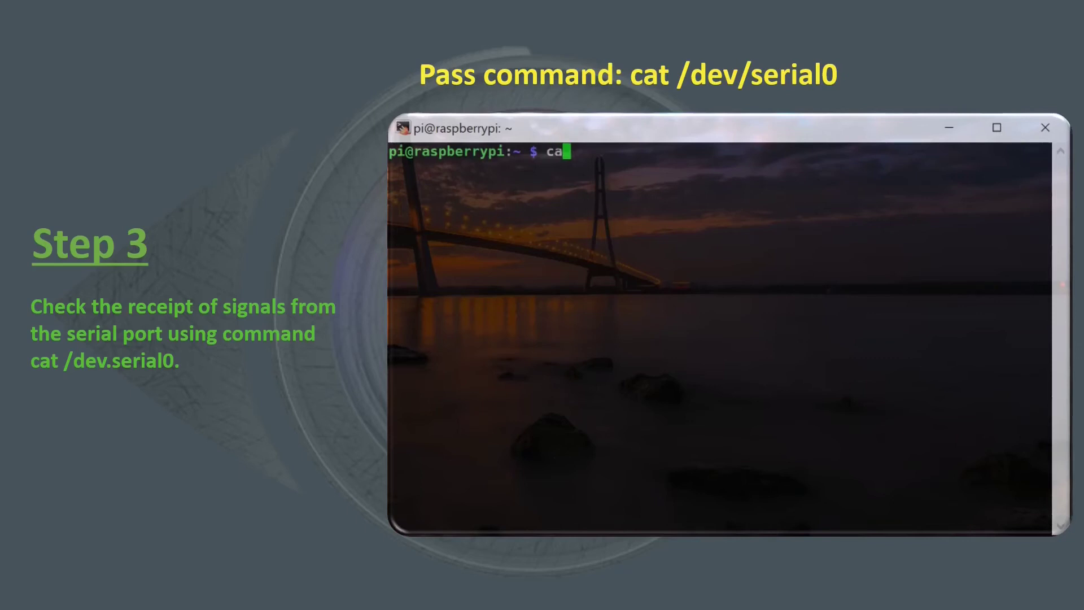
text(t)
text( /dev)
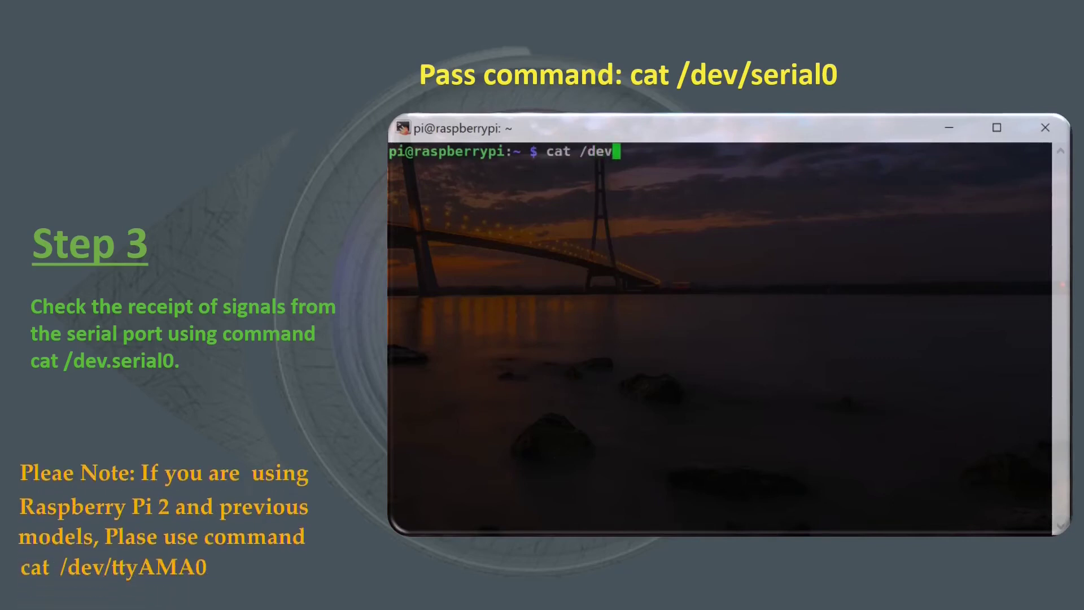
text(/seria)
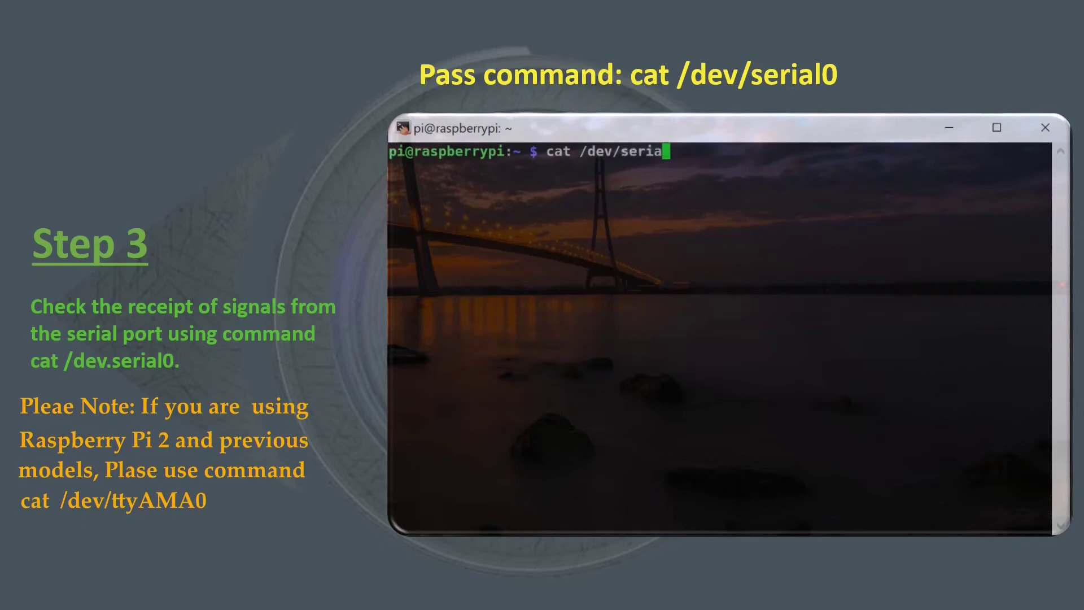
text(l0)
- Stream raw NMEA sentences with cat /dev/serial0, then stop it with Ctrl+Z
key(Return)
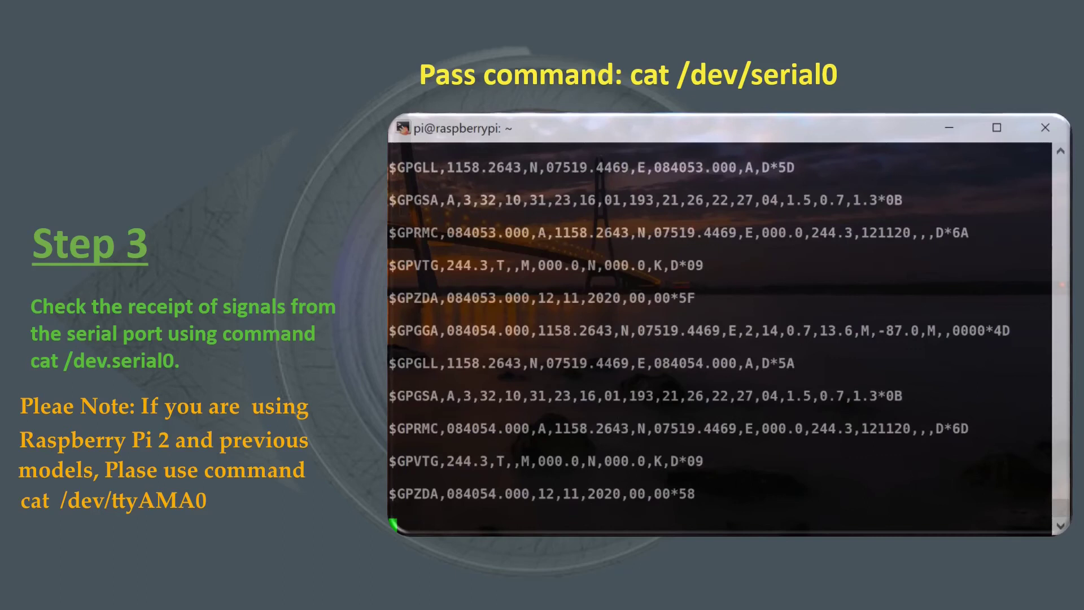
key(ctrl+z)
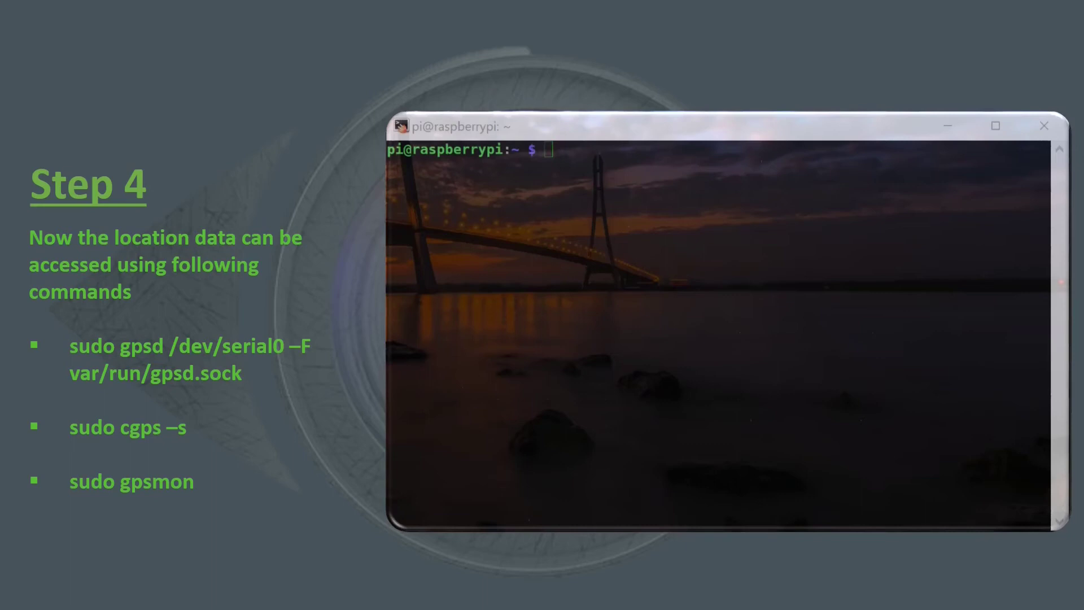
- Run 'sudo gpsd /dev/serial0 -F /var/run/gpsd.sock' in the terminal
key(alt+Tab)
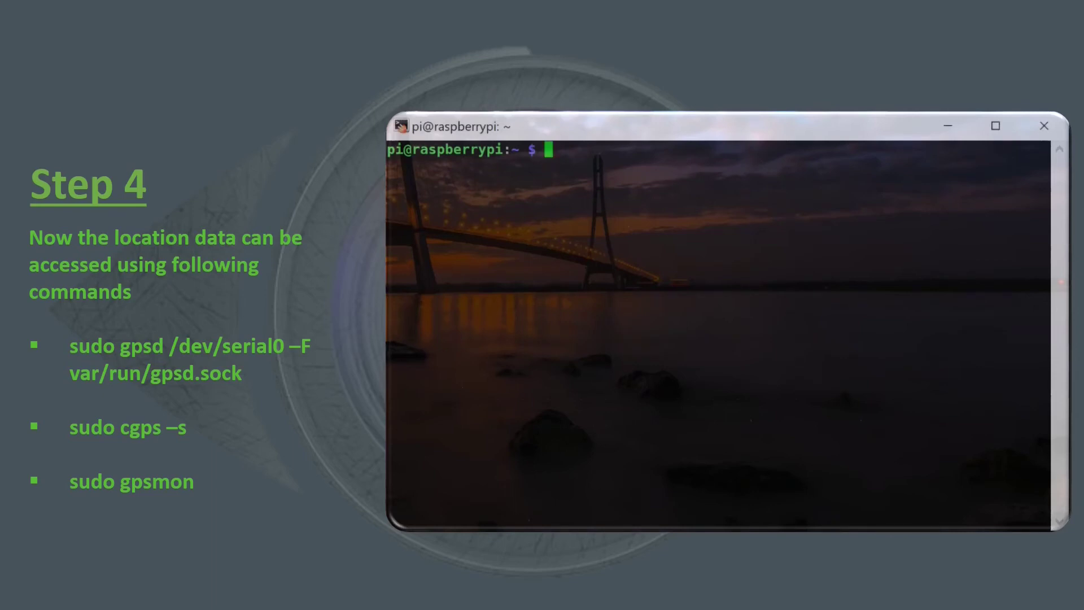
text(sudo)
text( gpsd)
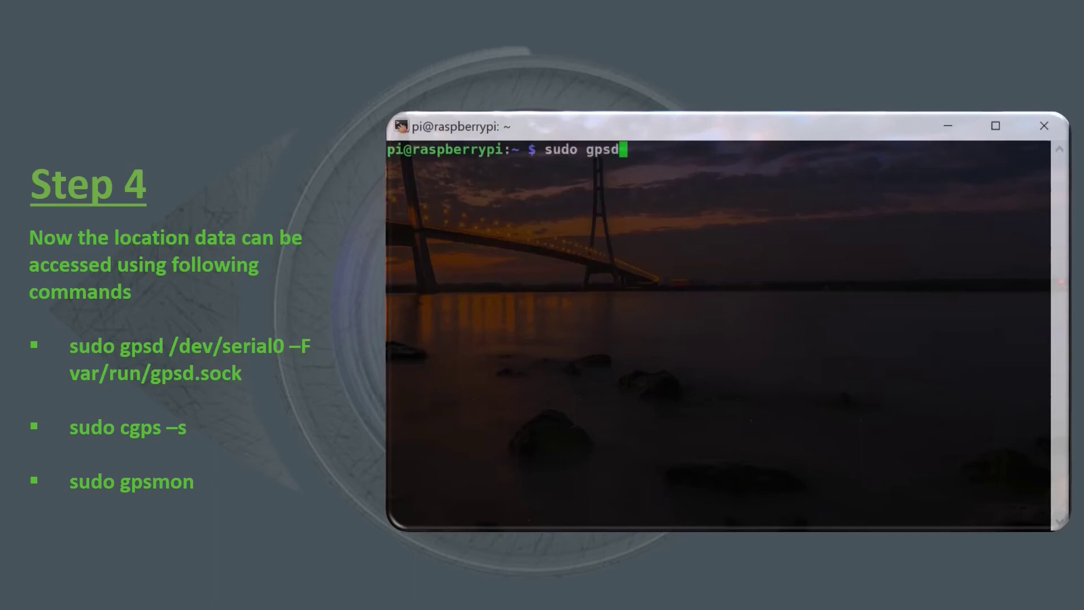
text( /dev/)
text(serial)
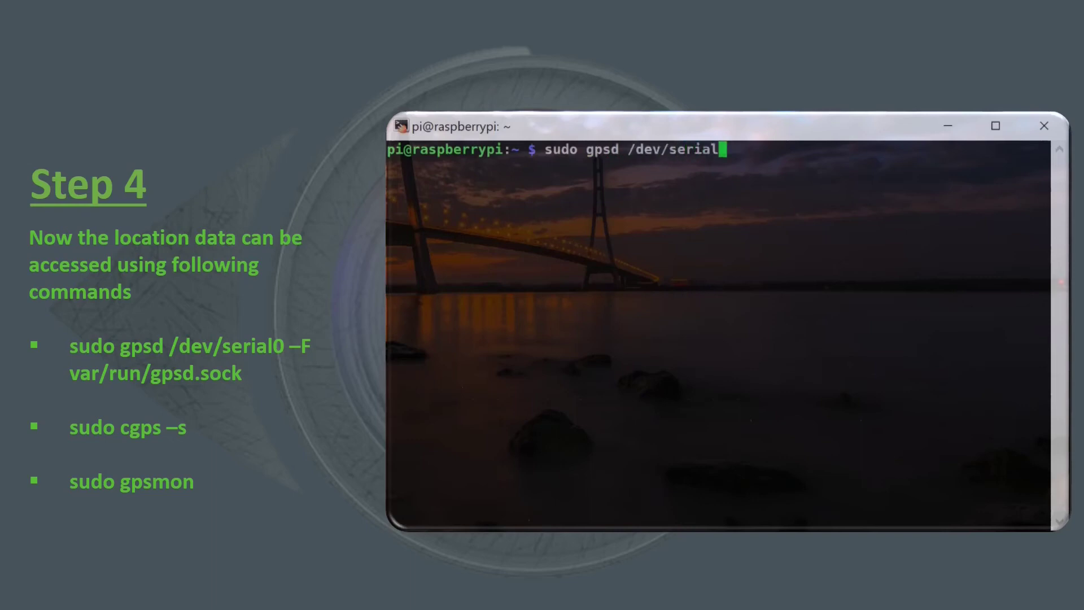
text(0 -)
text(F )
text(/var)
text(/run)
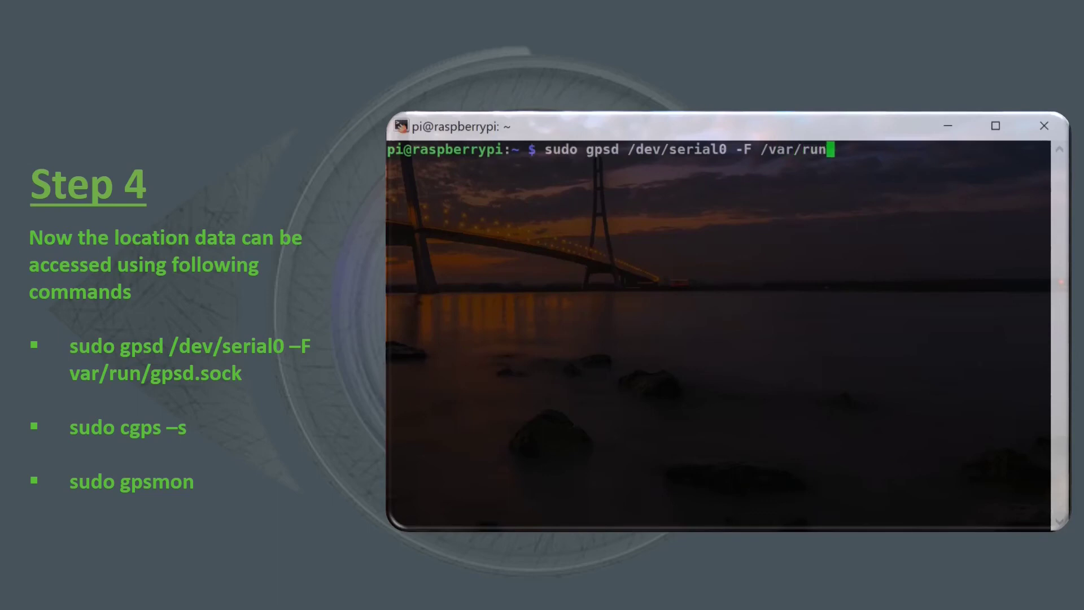
text(/)
text(gpsd.sock)
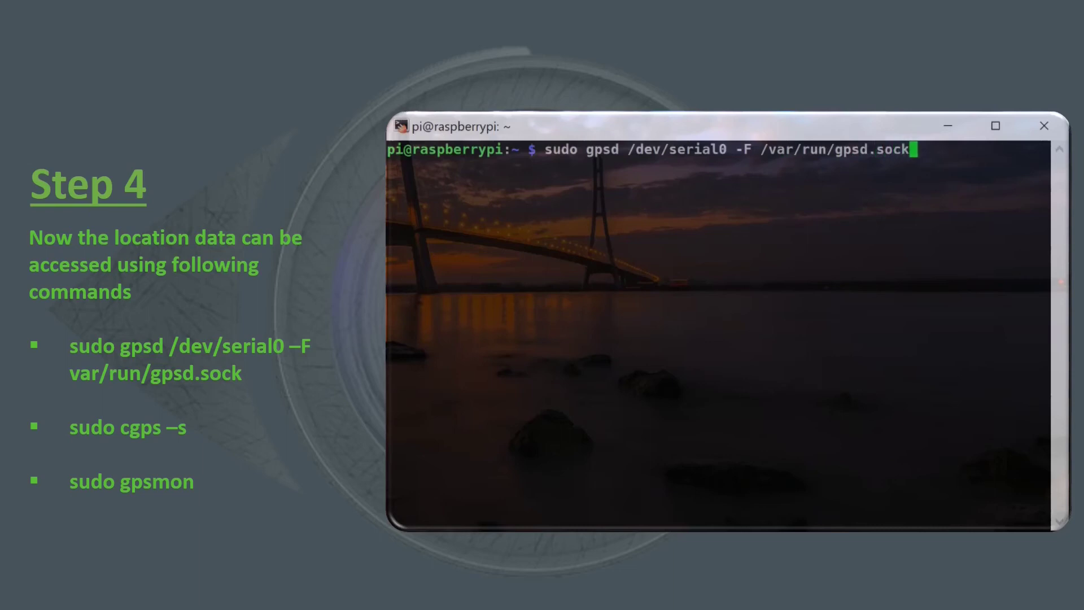
key(Return)
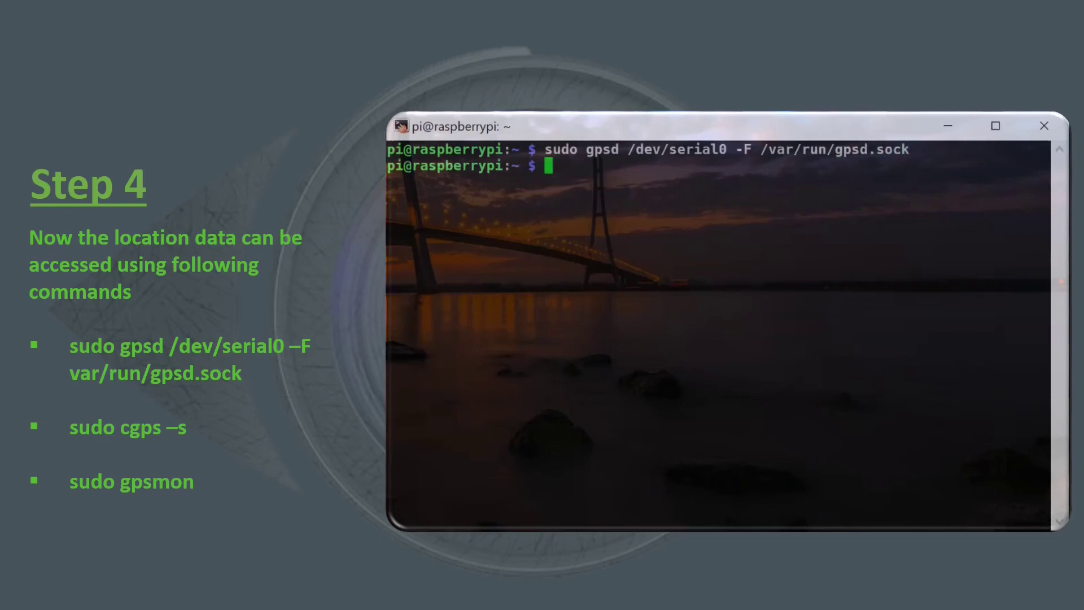
text(sud)
text(o)
text( cgps)
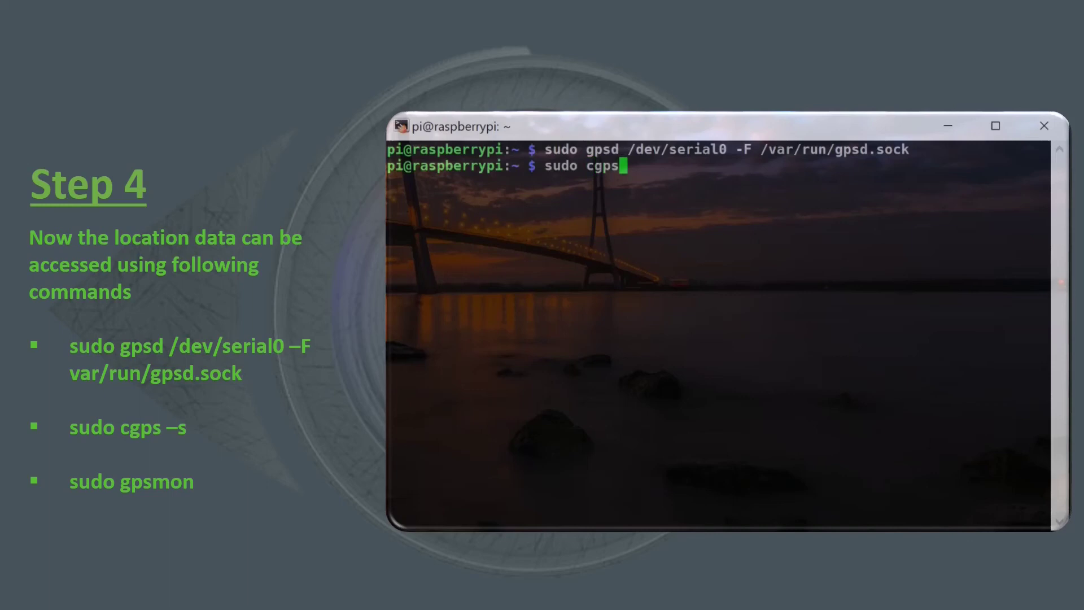
text( -s)
- Run 'sudo cgps -s' to show latitude, longitude, 3D DIFF FIX and satellites
key(Return)
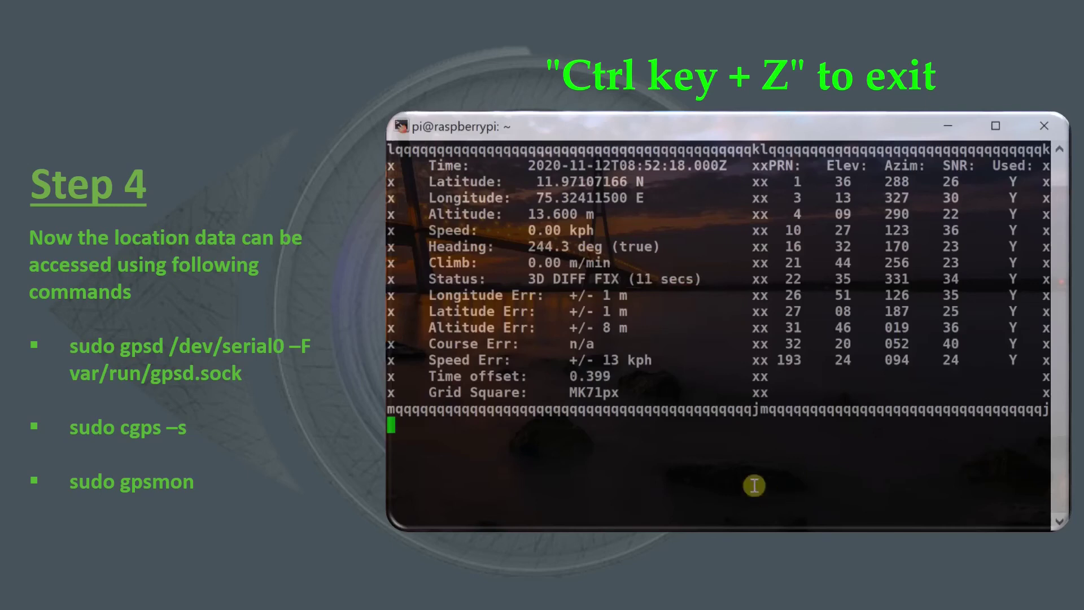
- Highlight, then clear, cgps's Latitude and Longitude rows, and suspend cgps with Ctrl+Z
double_click(432, 181)
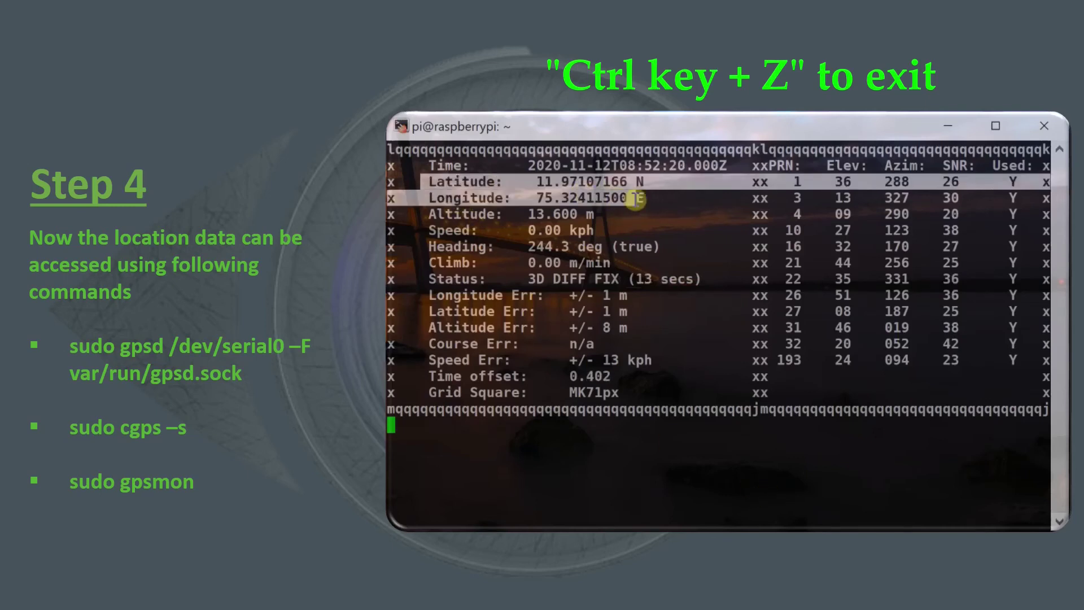
mouse_move(518, 184)
mouse_down()
mouse_move(838, 213)
mouse_move(791, 346)
mouse_up()
drag(424, 181, 645, 198)
click(614, 294)
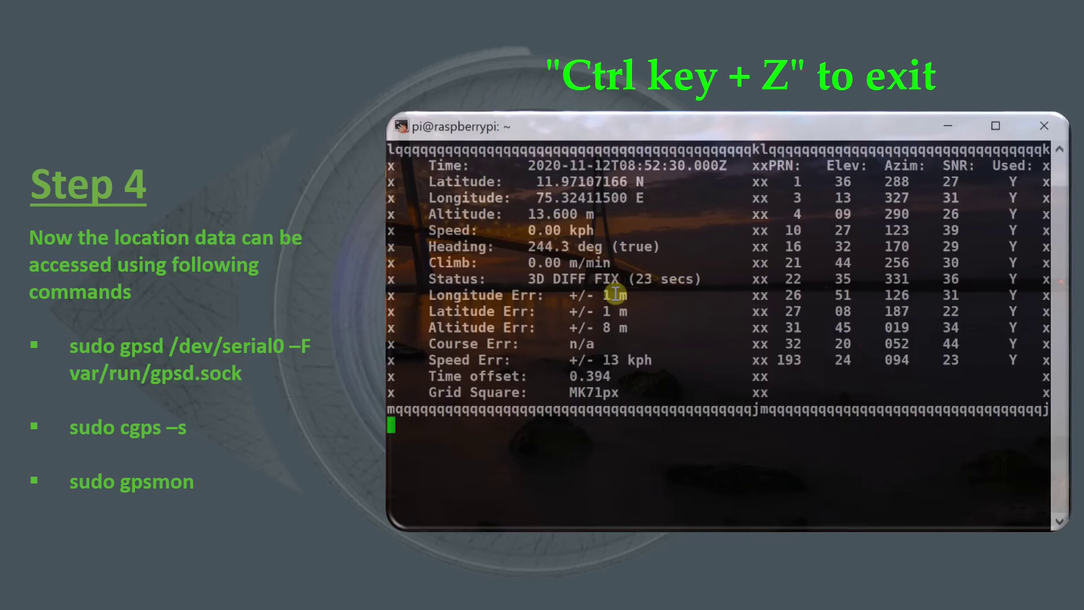
key(ctrl+z)
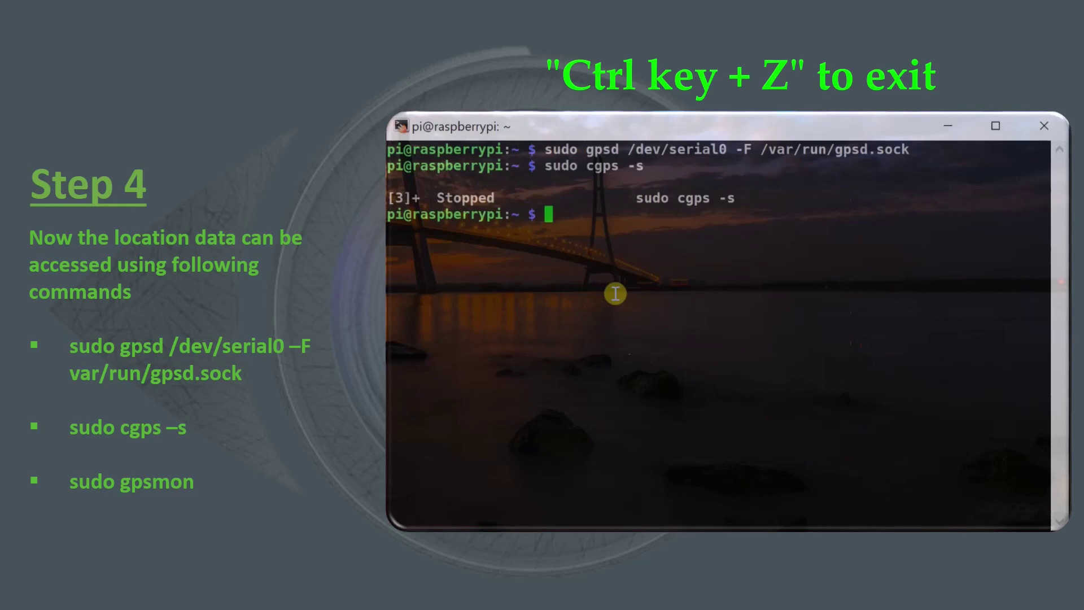
text(sudo )
text(gpsm)
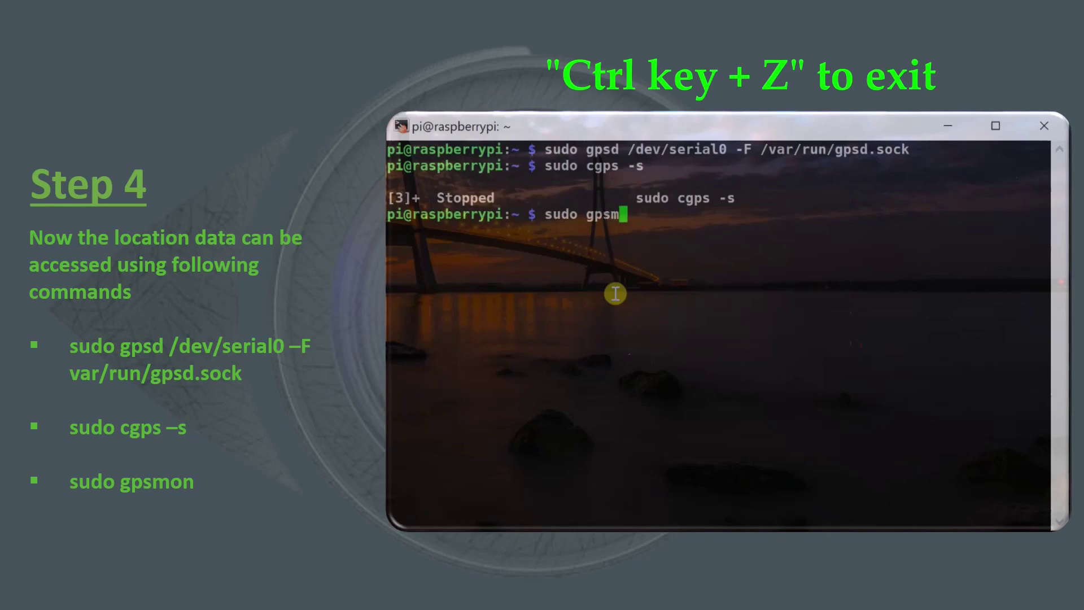
text(on)
- Run 'sudo gpsmon' to show live NMEA sentences, position and satellite signals
key(Return)
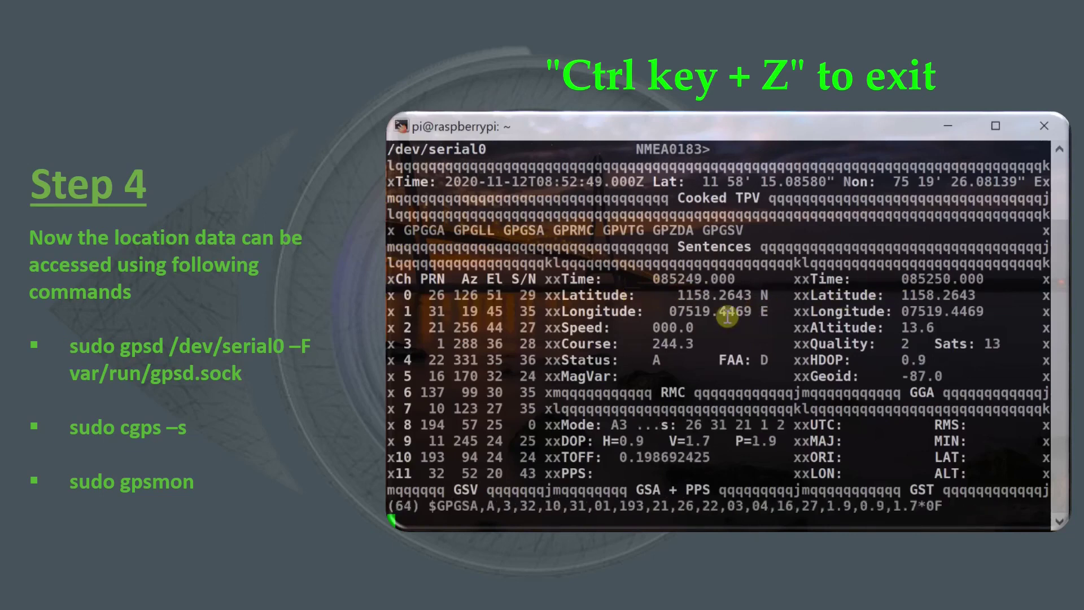
- Highlight gpsmon's latitude and longitude values, then suspend gpsmon with Ctrl+Z
drag(663, 295, 783, 316)
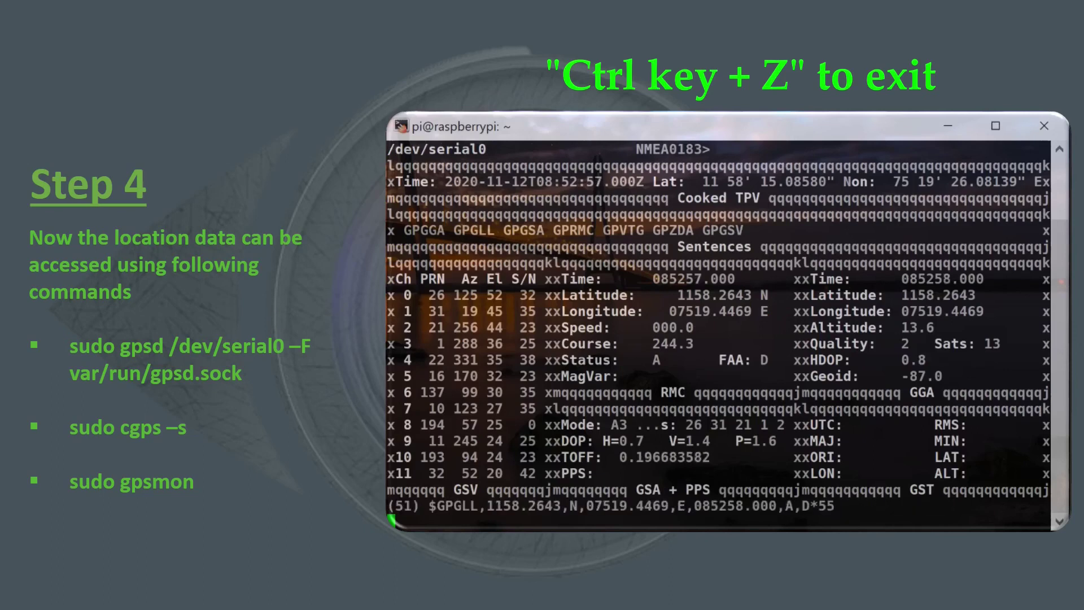
key(ctrl+z)
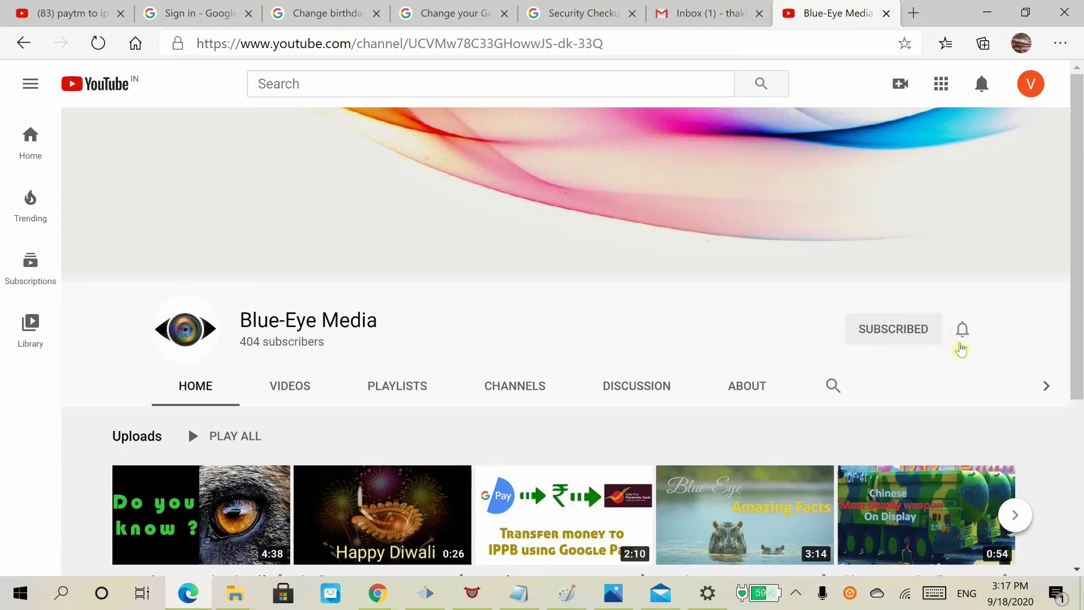
- Open the bell dropdown beside SUBSCRIBED on the Blue-Eye Media channel page
click(963, 336)
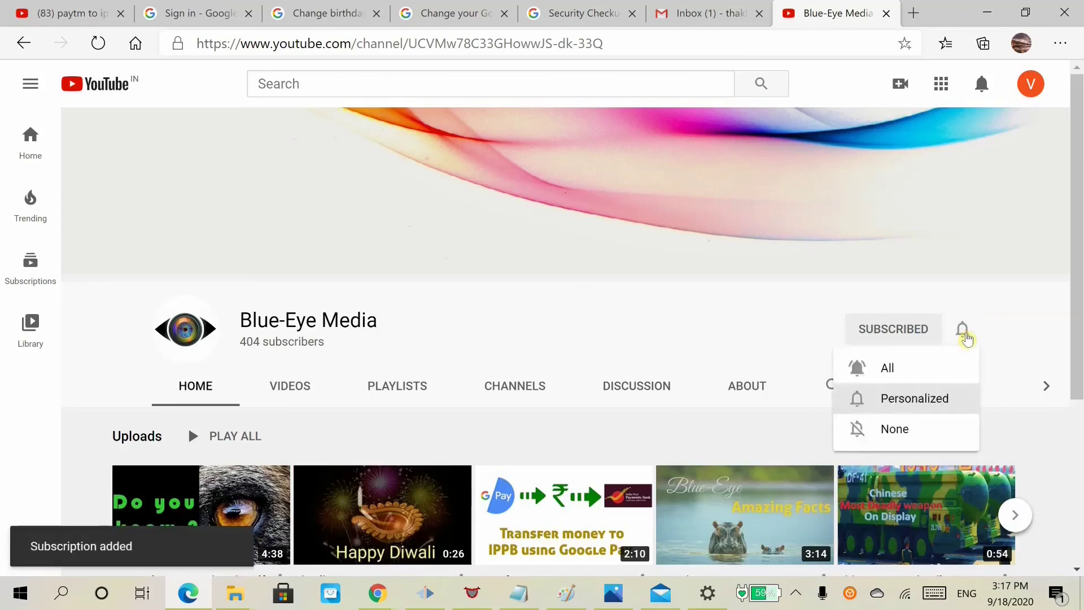